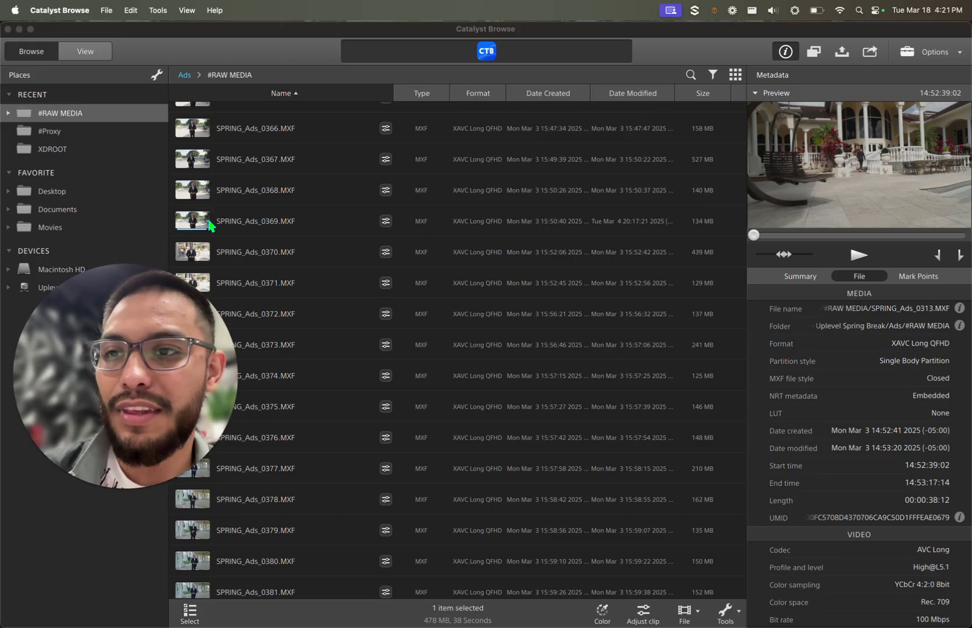
- Browse the #RAW MEDIA clip list and select SPRING_Ads_0312.MXF to view its metadata
drag(167, 358, 151, 462)
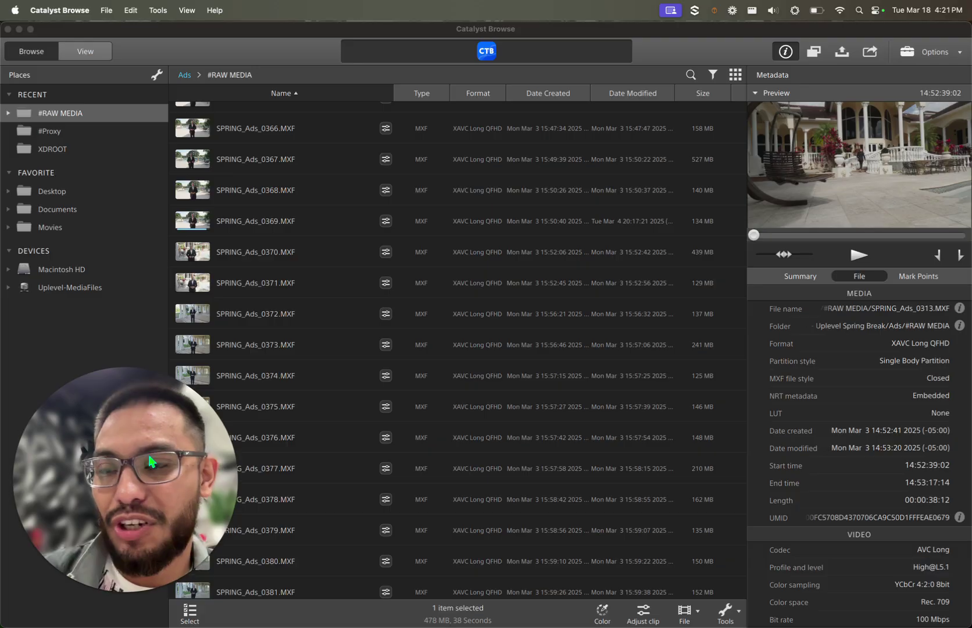
scroll(368, 396, down, 10)
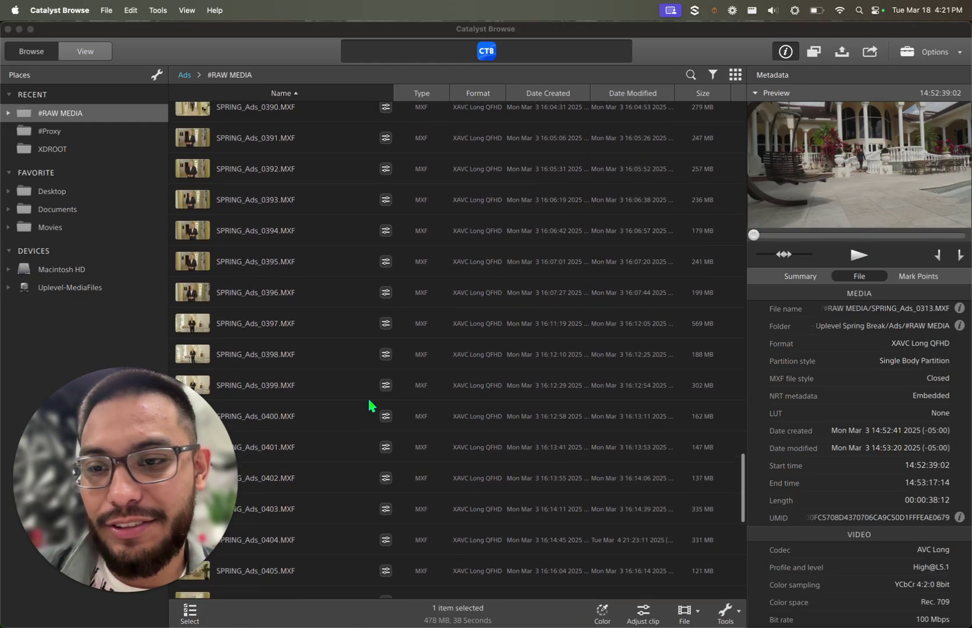
scroll(364, 399, up, 20)
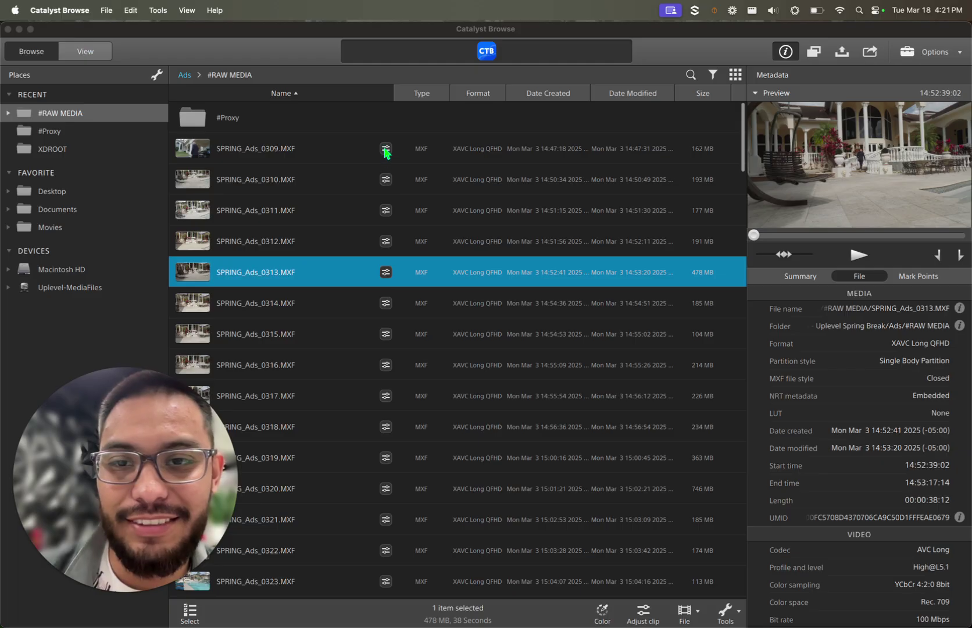
click(389, 152)
mouse_move(389, 153)
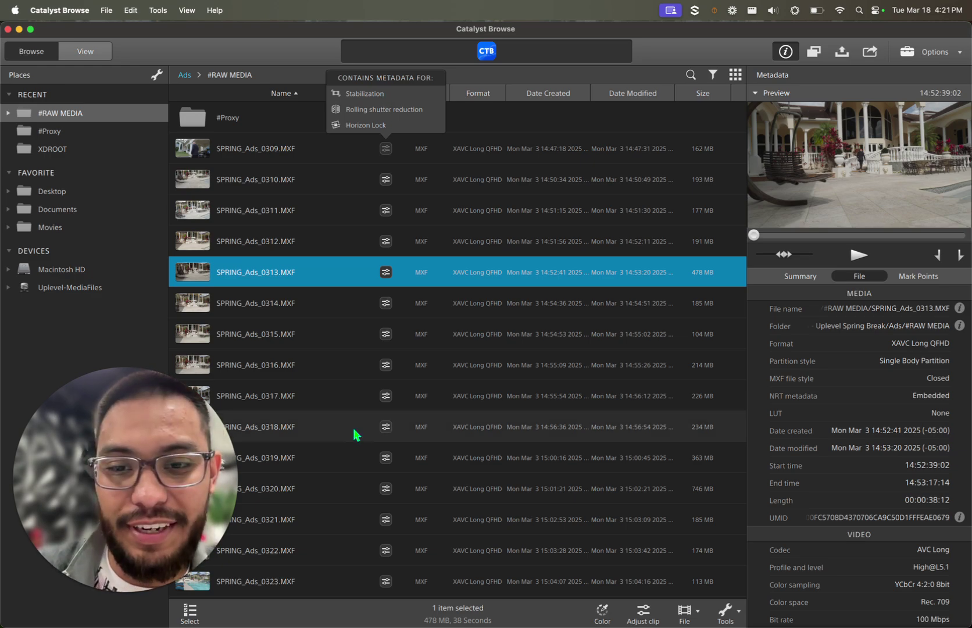
- Move from SPRING_Ads_0312 down the clip list and select SPRING_Ads_0341.MXF
click(467, 255)
scroll(469, 262, down, 20)
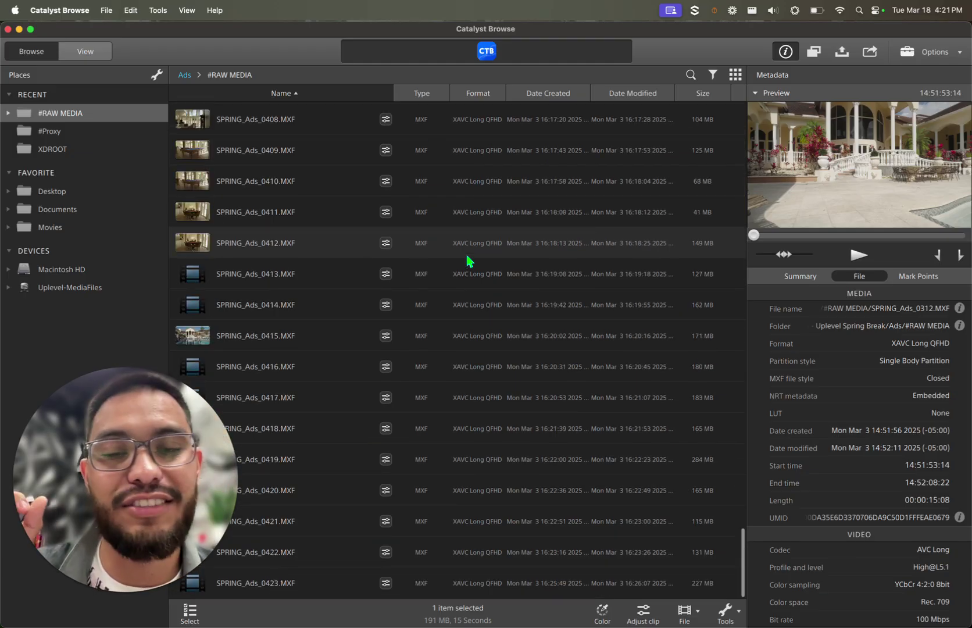
scroll(470, 261, up, 2)
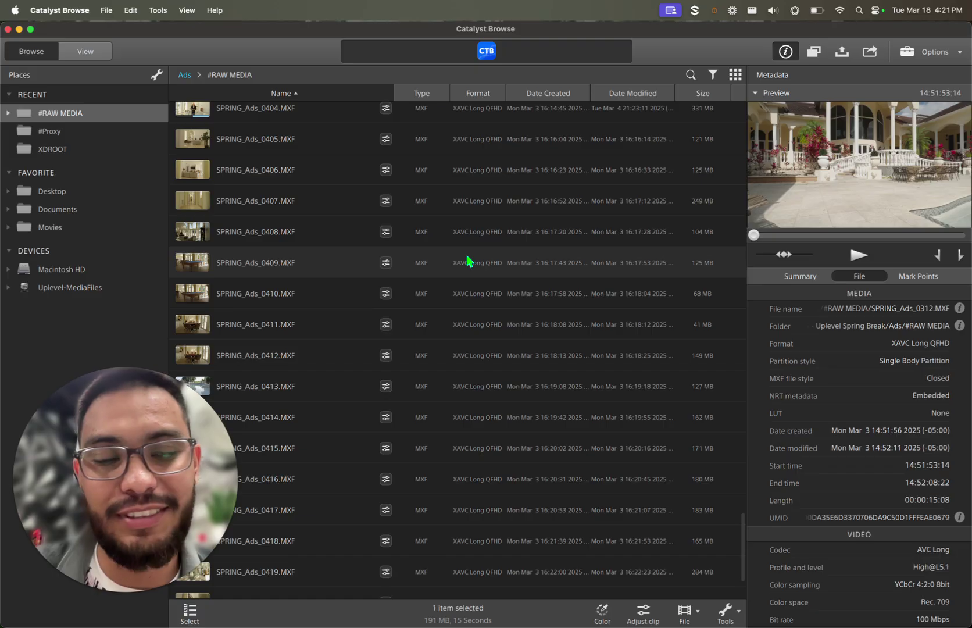
scroll(469, 262, up, 20)
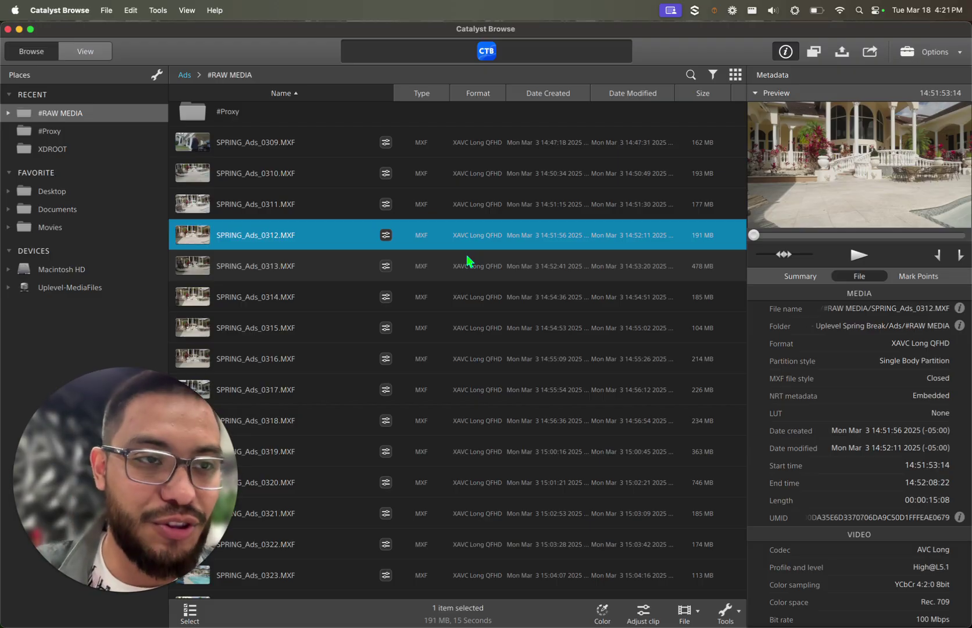
scroll(369, 286, down, 12)
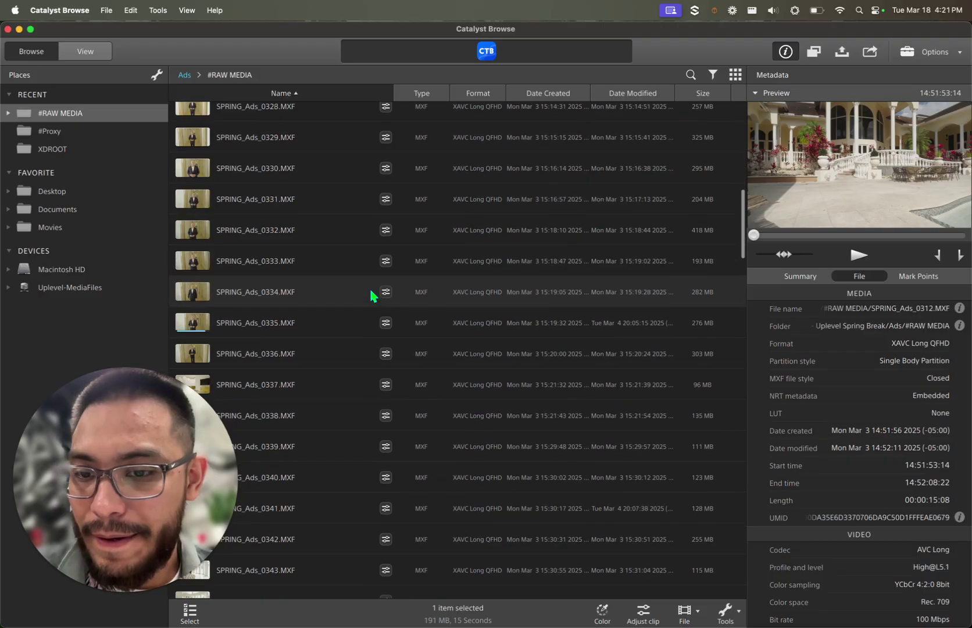
scroll(372, 297, down, 2)
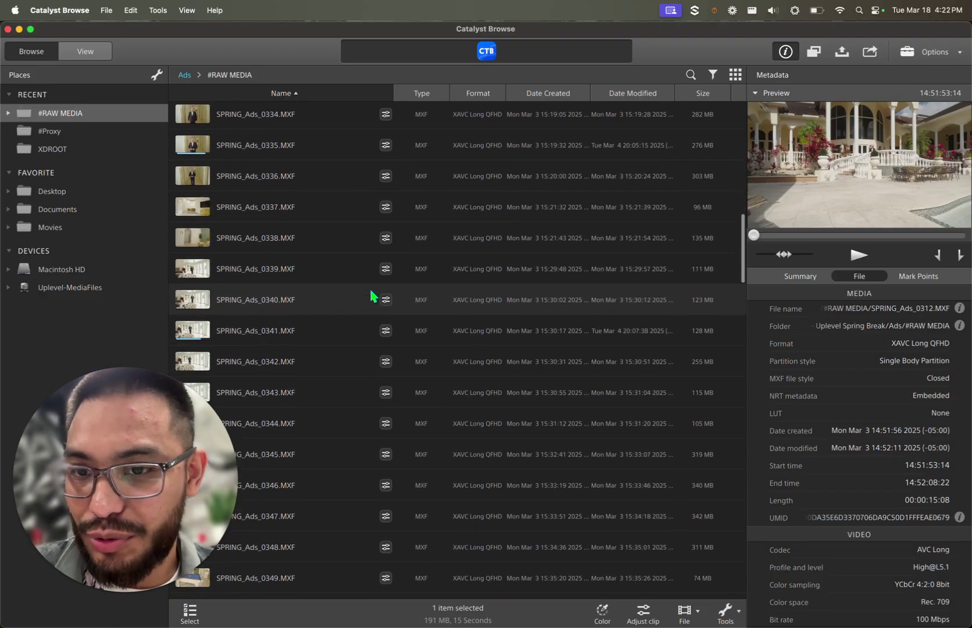
click(356, 296)
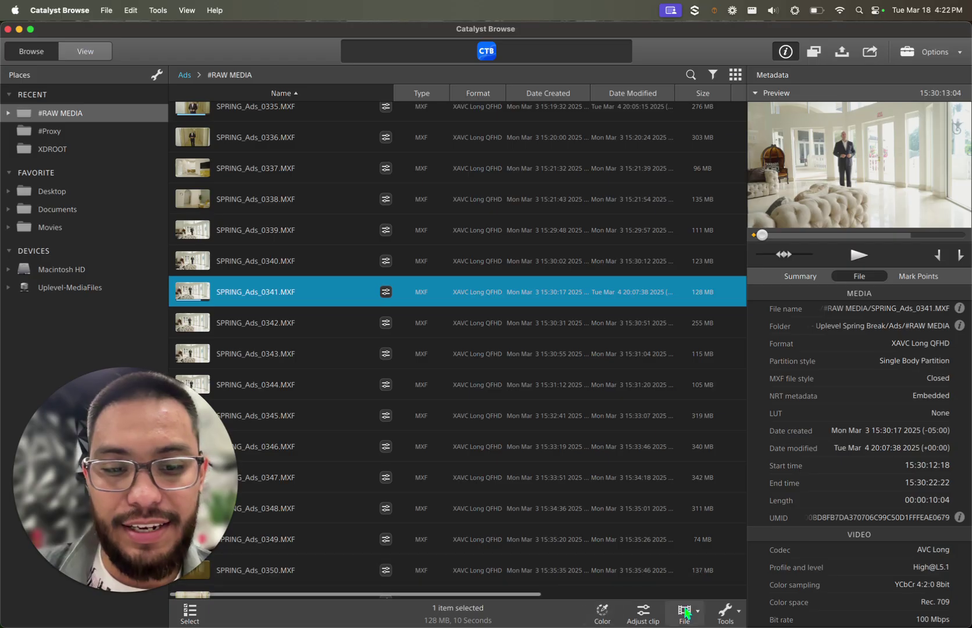
- Open SPRING_Ads_0341 in Adjust clip with Stabilization on, and drag the range start and end markers
click(644, 614)
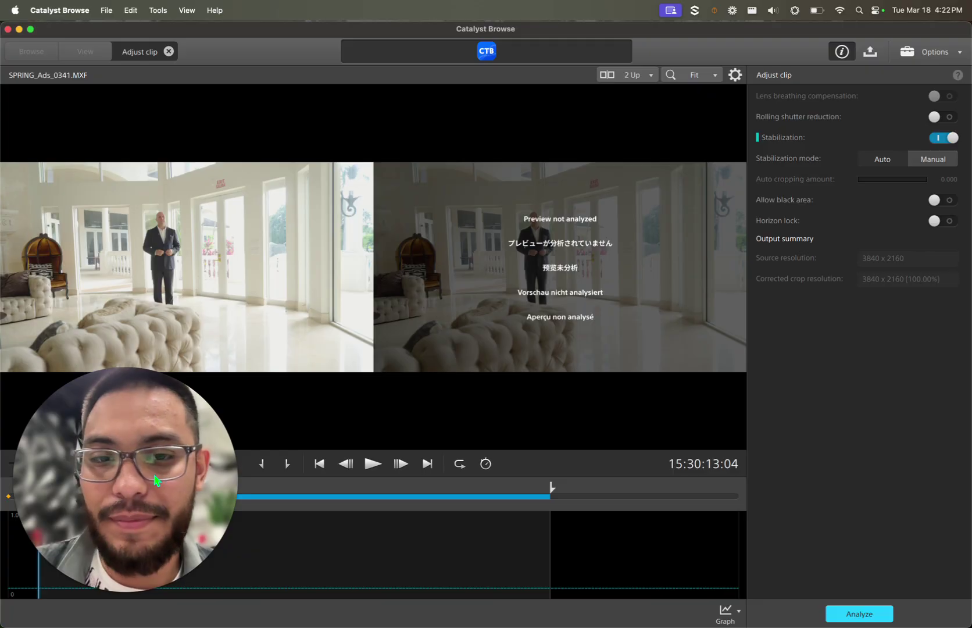
drag(156, 480, 871, 436)
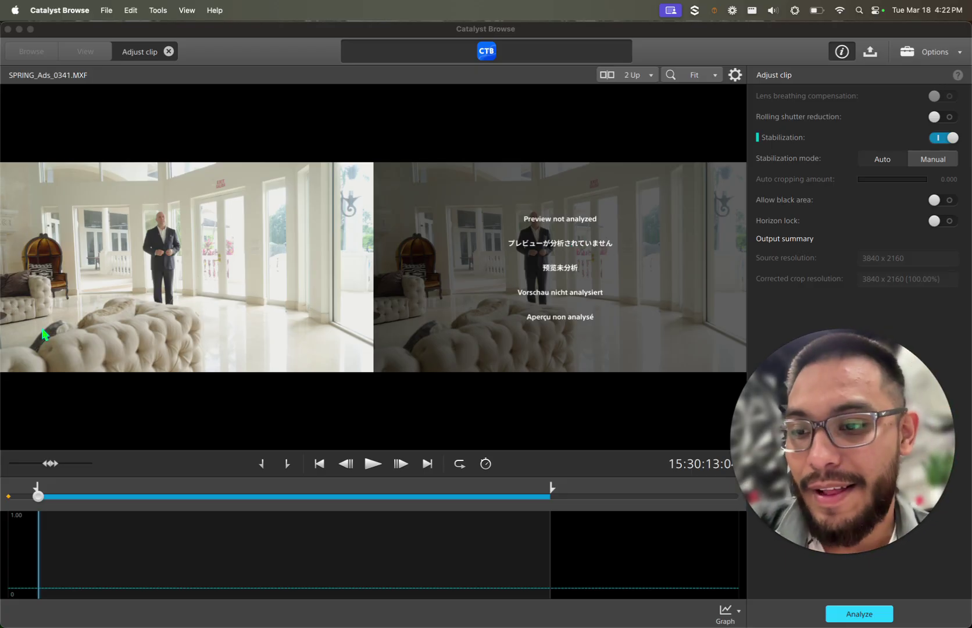
click(36, 482)
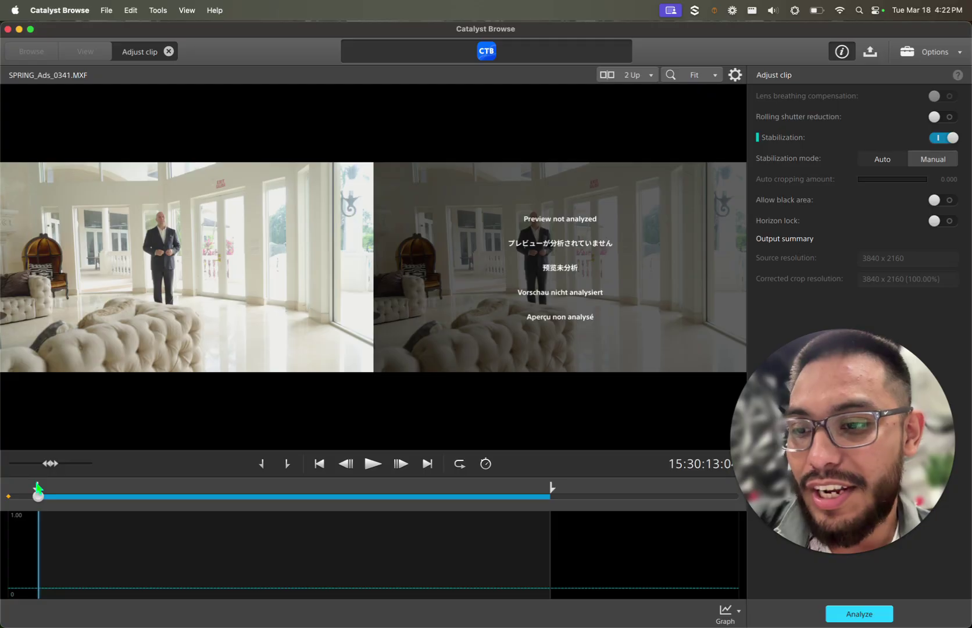
mouse_move(36, 483)
mouse_down()
mouse_move(32, 493)
mouse_move(7, 492)
mouse_up()
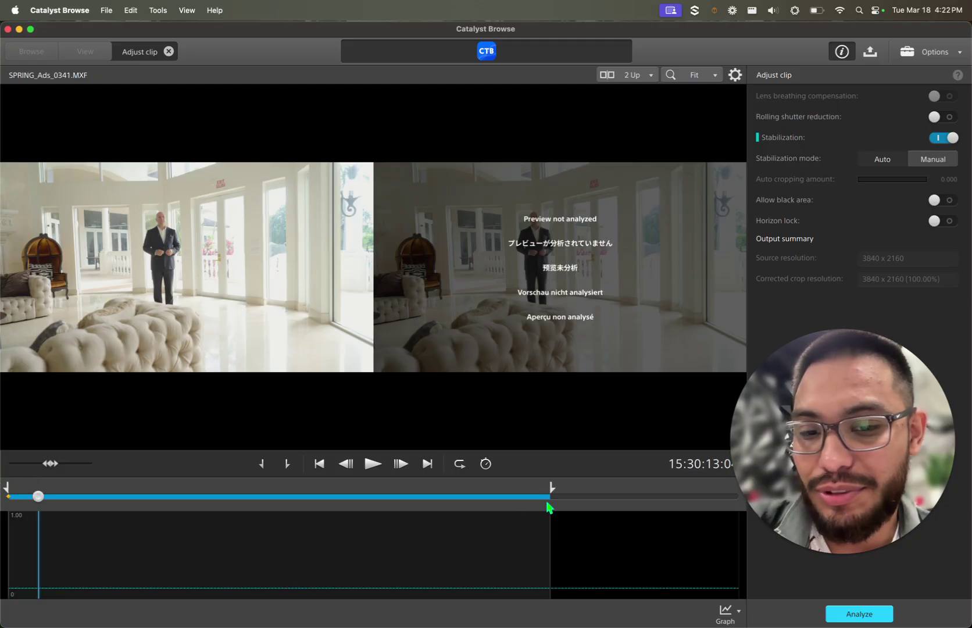
drag(556, 493, 783, 513)
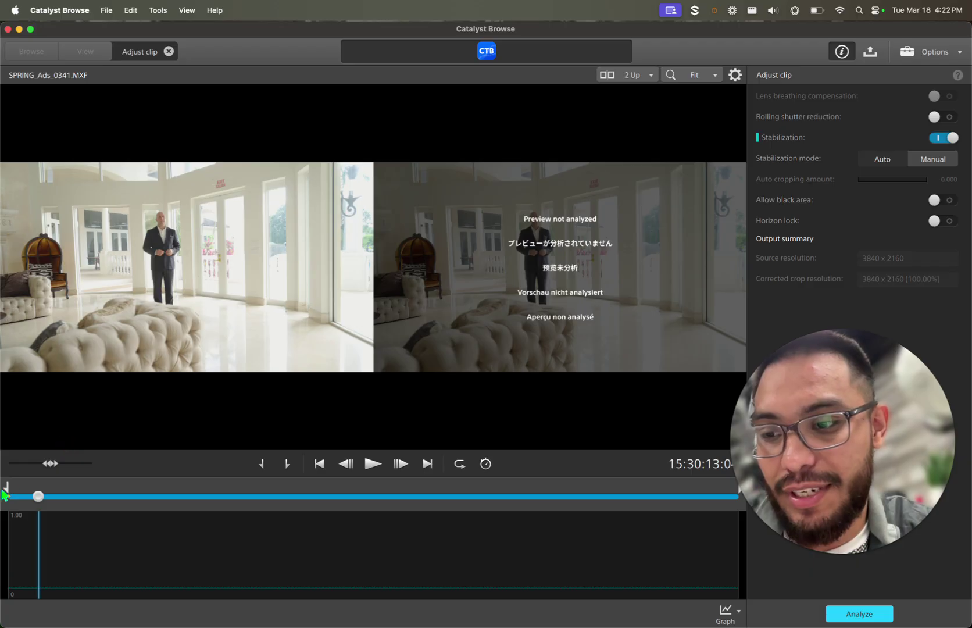
mouse_move(7, 492)
mouse_down()
mouse_move(82, 498)
mouse_move(37, 498)
mouse_move(101, 514)
mouse_move(72, 514)
mouse_move(101, 514)
mouse_move(63, 512)
mouse_move(48, 492)
mouse_move(77, 505)
mouse_move(655, 523)
mouse_move(675, 505)
mouse_move(434, 504)
mouse_move(565, 504)
mouse_up()
- Pull the range's out point earlier on the timeline
drag(742, 495, 706, 452)
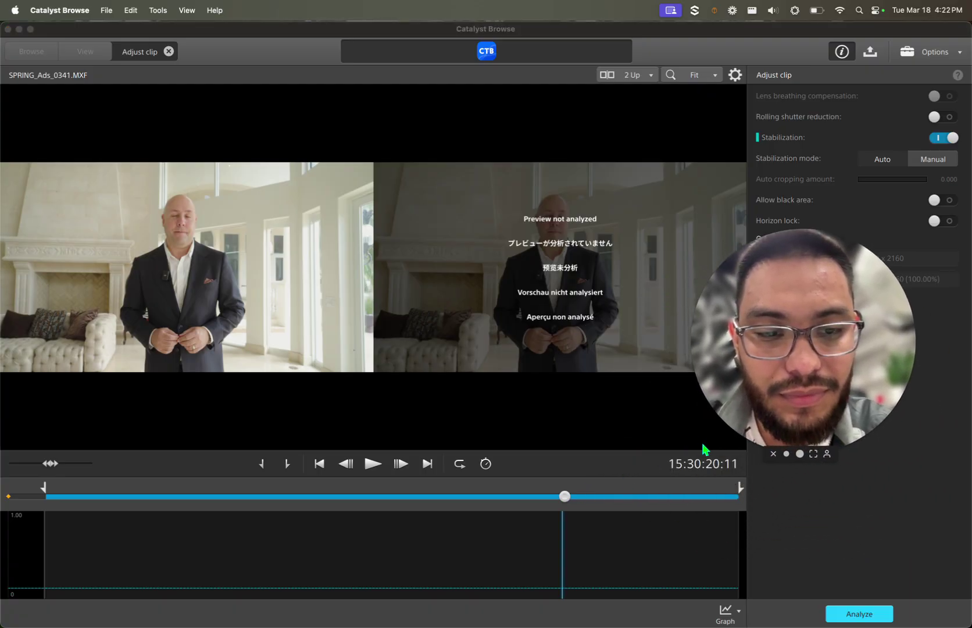
click(741, 495)
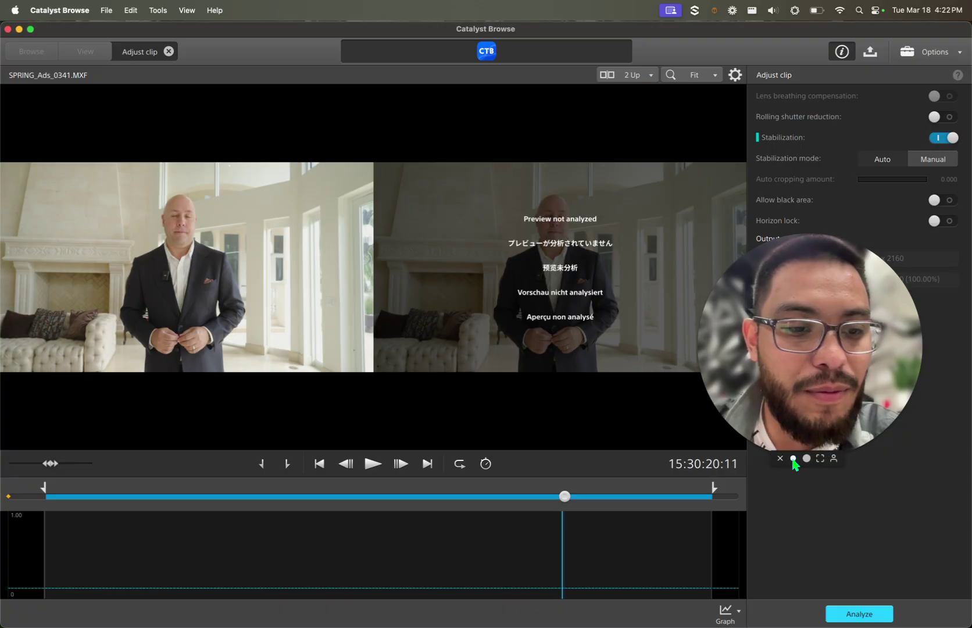
click(794, 458)
drag(788, 463, 911, 531)
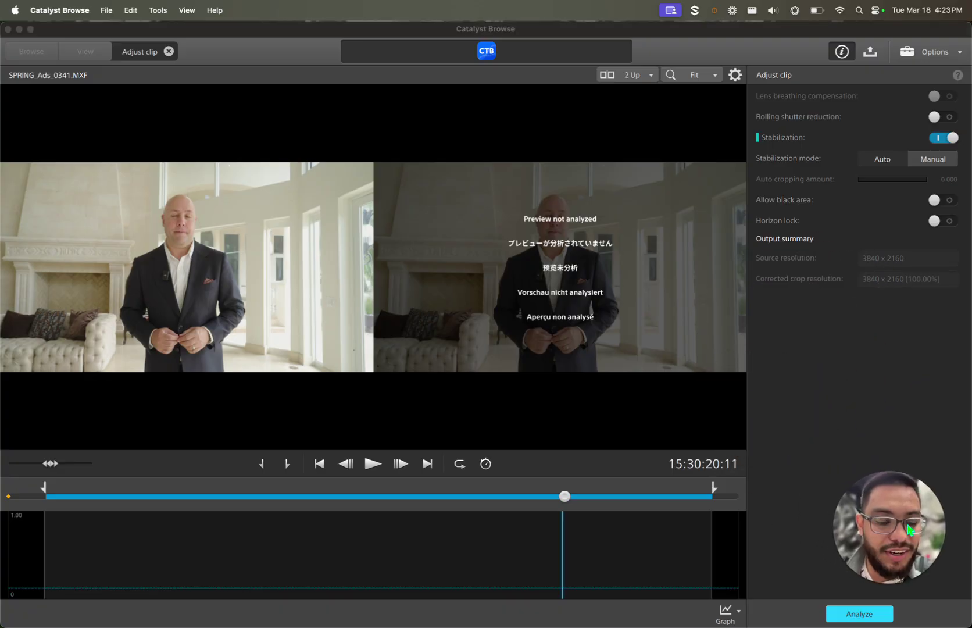
click(715, 489)
drag(716, 490, 50, 496)
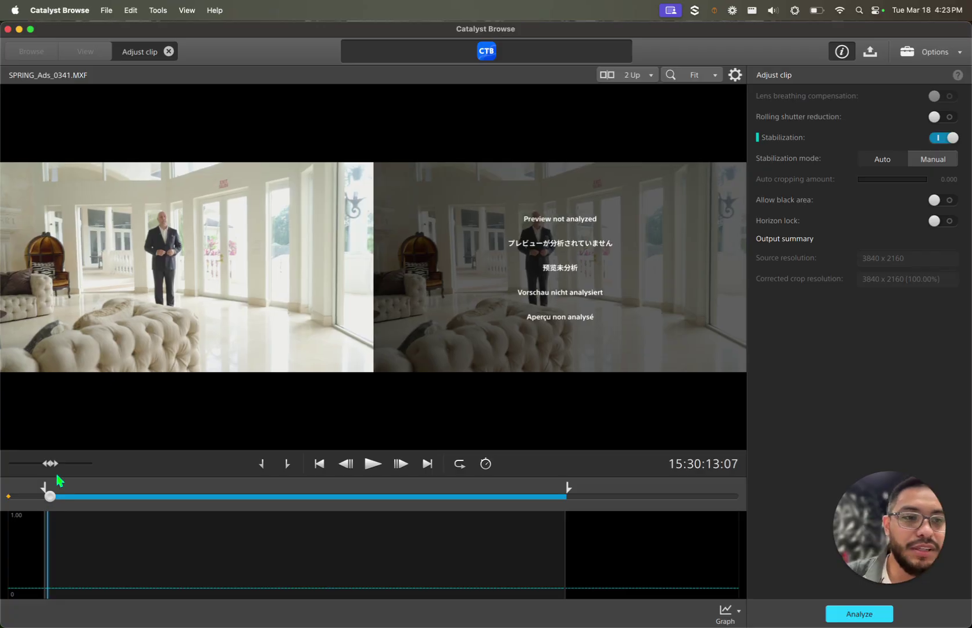
- Set Stabilization to Manual mode and analyze the clip's gyro data
click(843, 52)
click(842, 52)
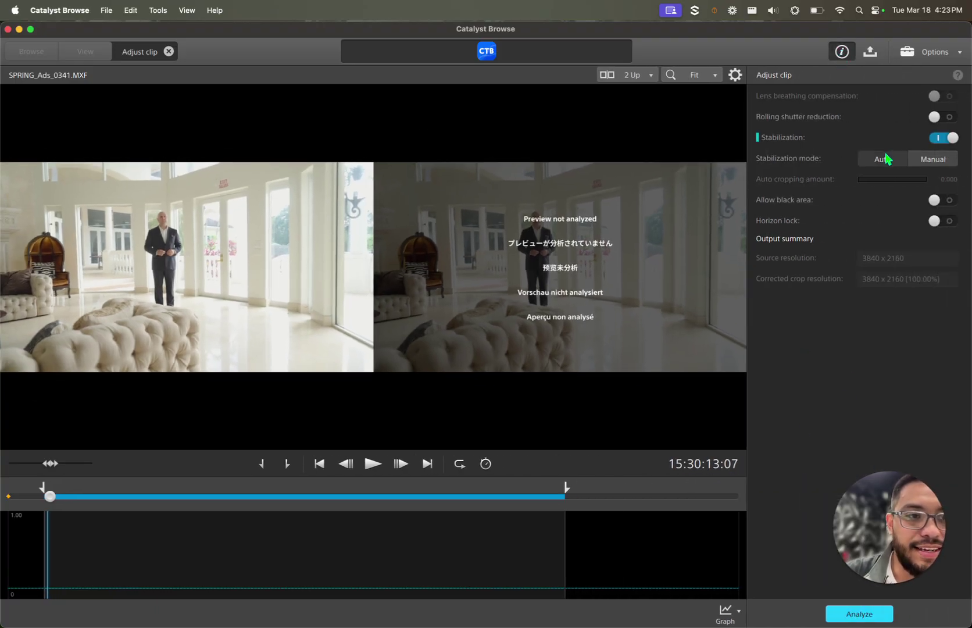
click(923, 159)
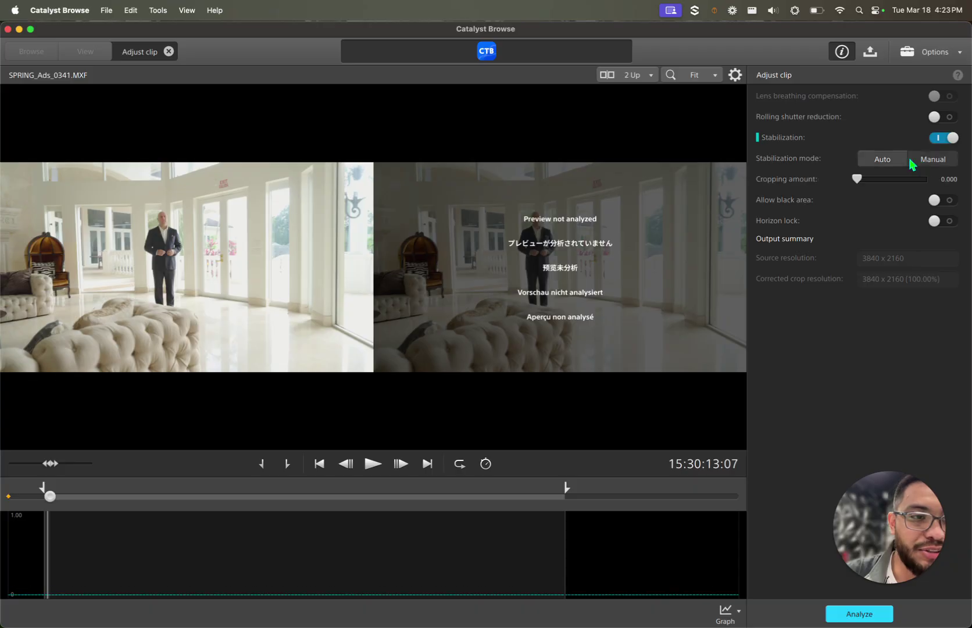
click(890, 165)
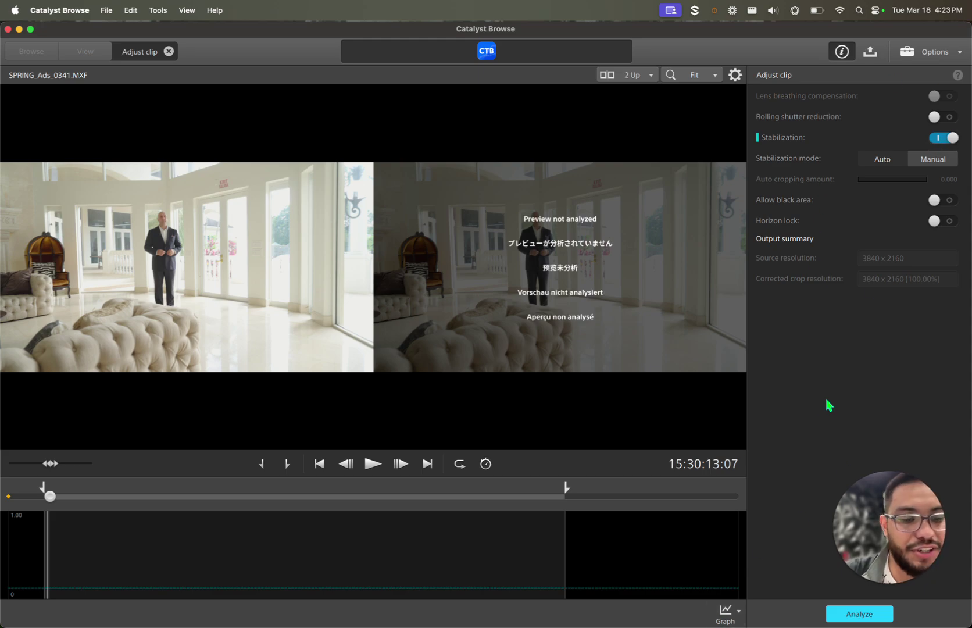
click(859, 620)
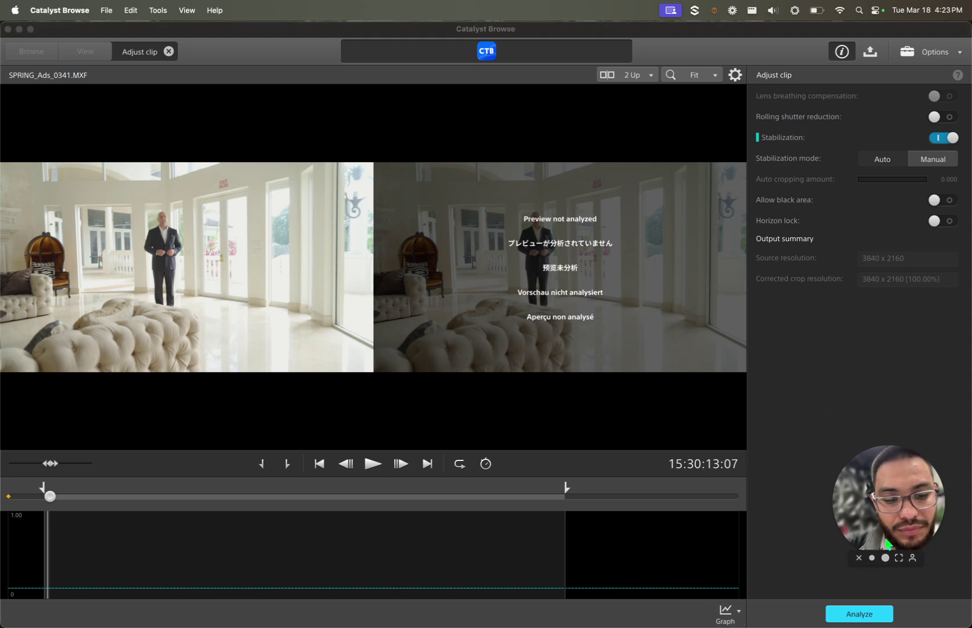
click(853, 615)
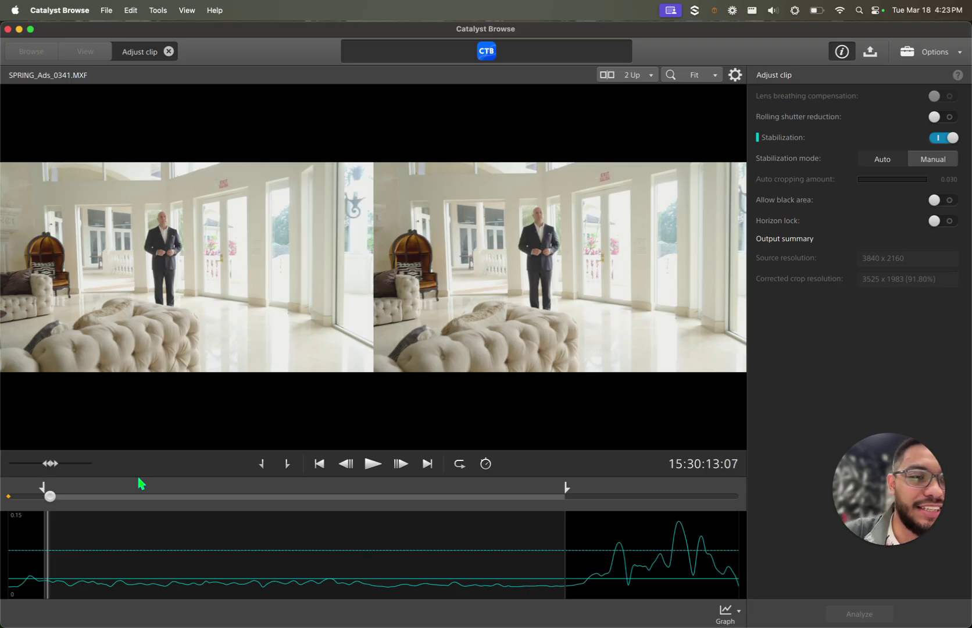
- Play the original and stabilized previews side by side, then restart from the range start
click(374, 464)
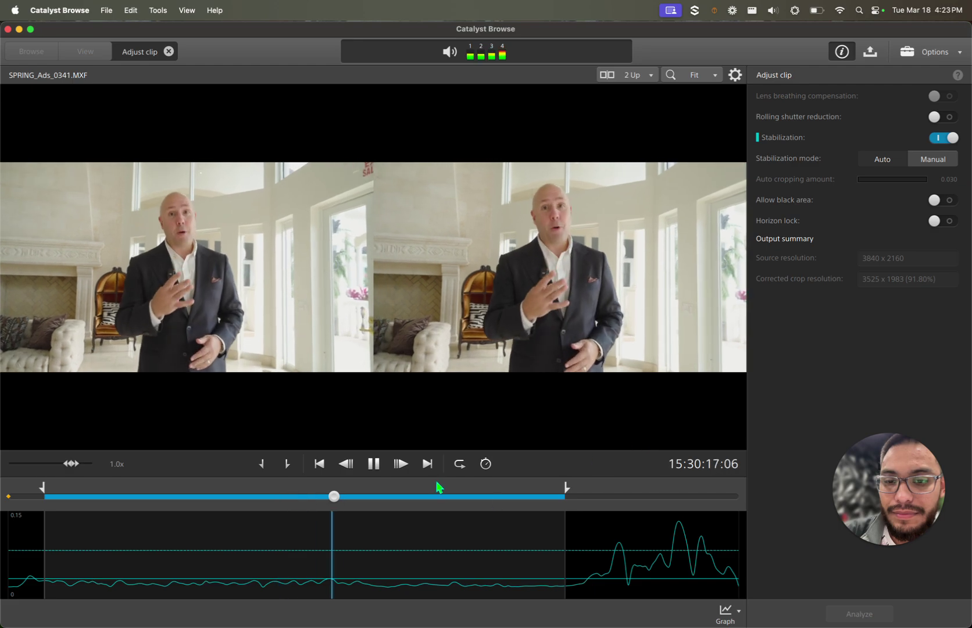
click(373, 463)
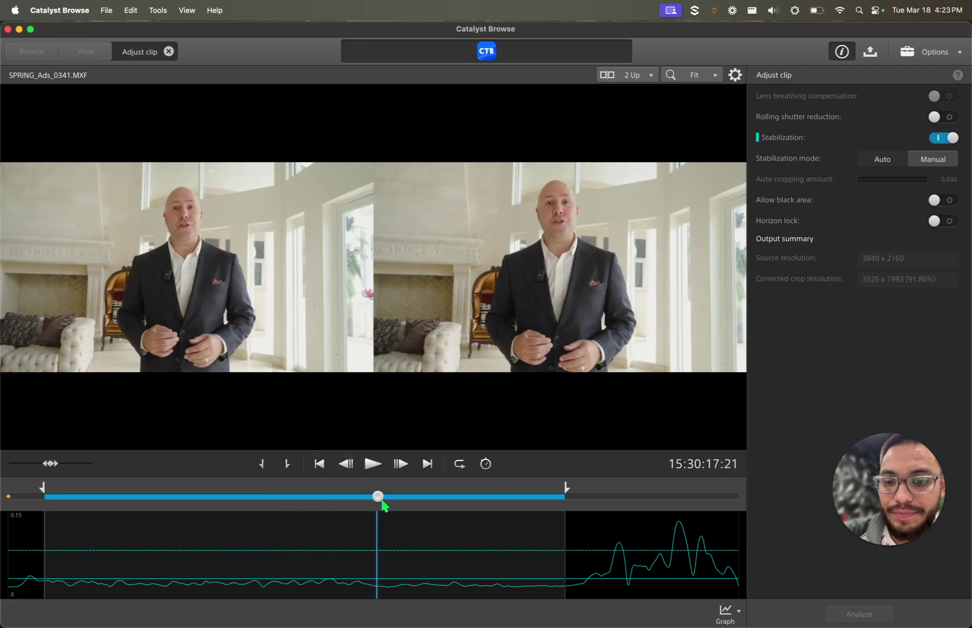
drag(378, 496, 59, 499)
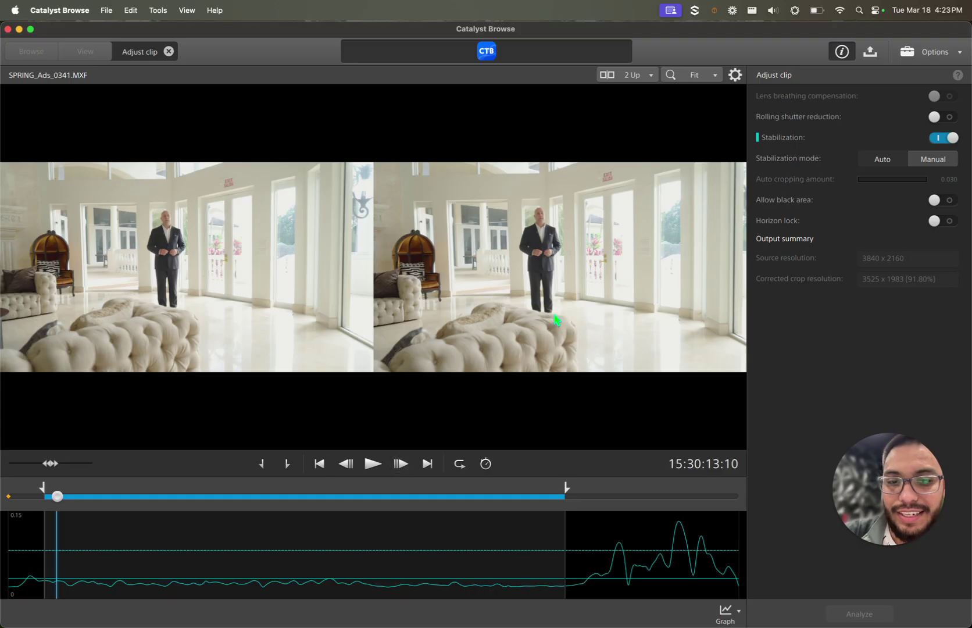
drag(57, 496, 39, 503)
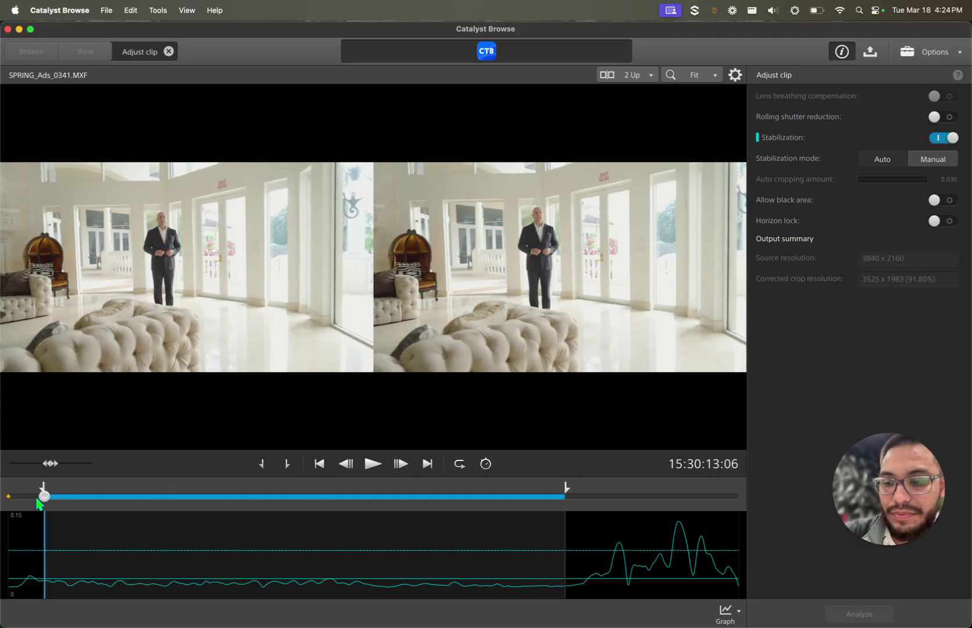
click(375, 464)
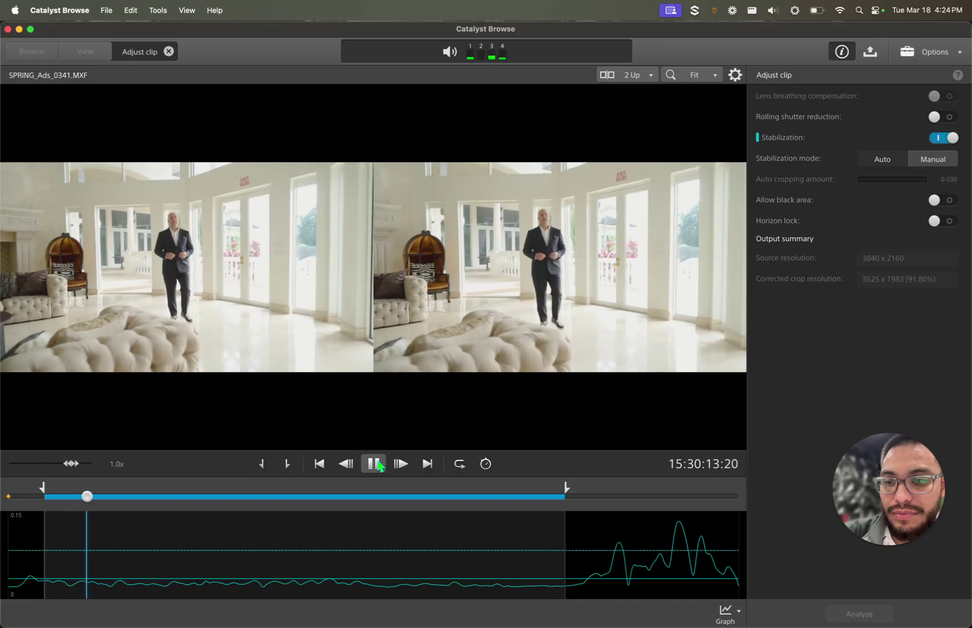
- Turn Master Volume down to zero, then stop playback back at the in-point
click(450, 52)
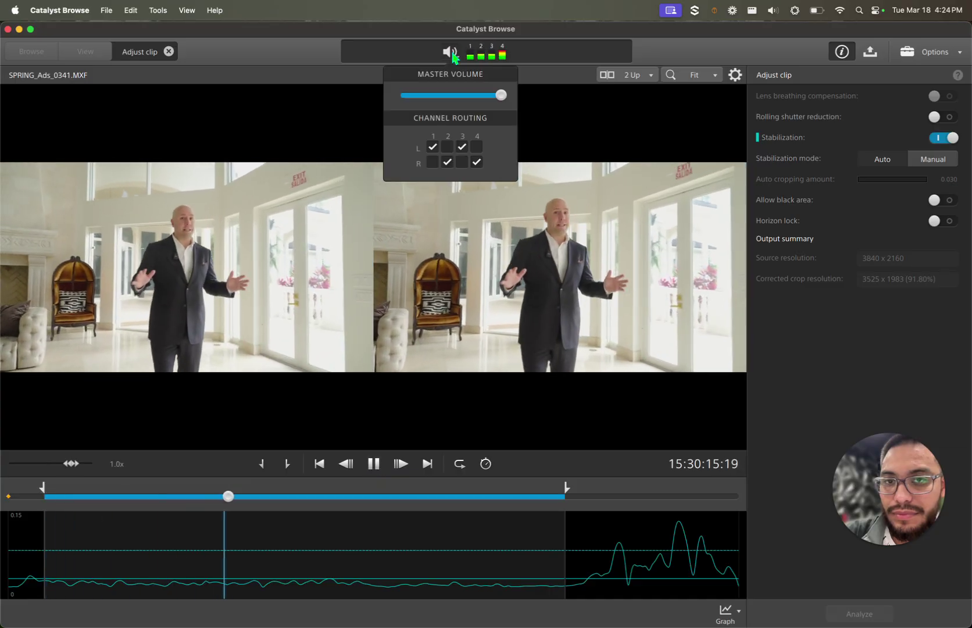
drag(499, 95, 332, 100)
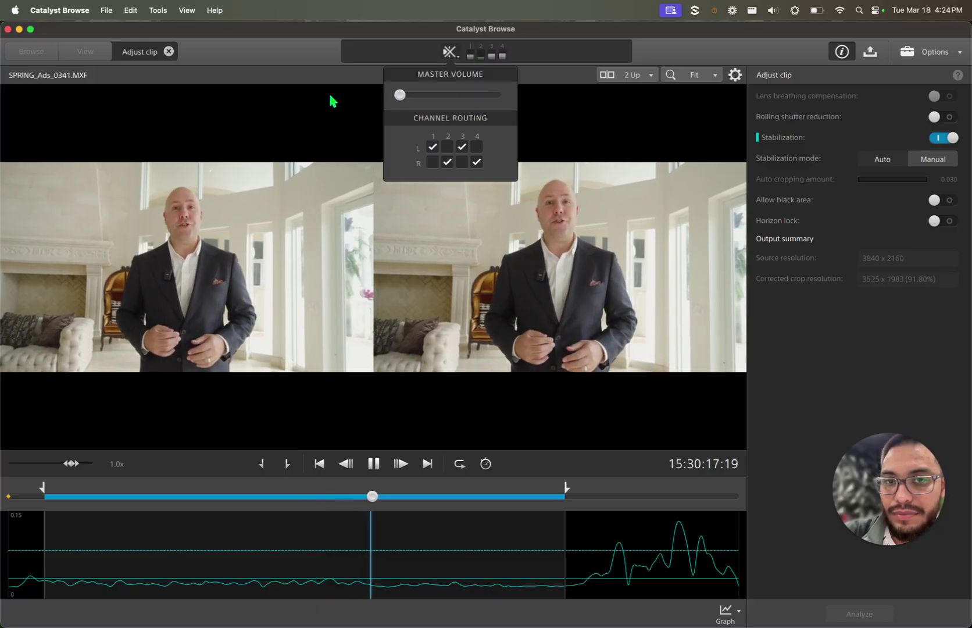
drag(427, 497, 56, 498)
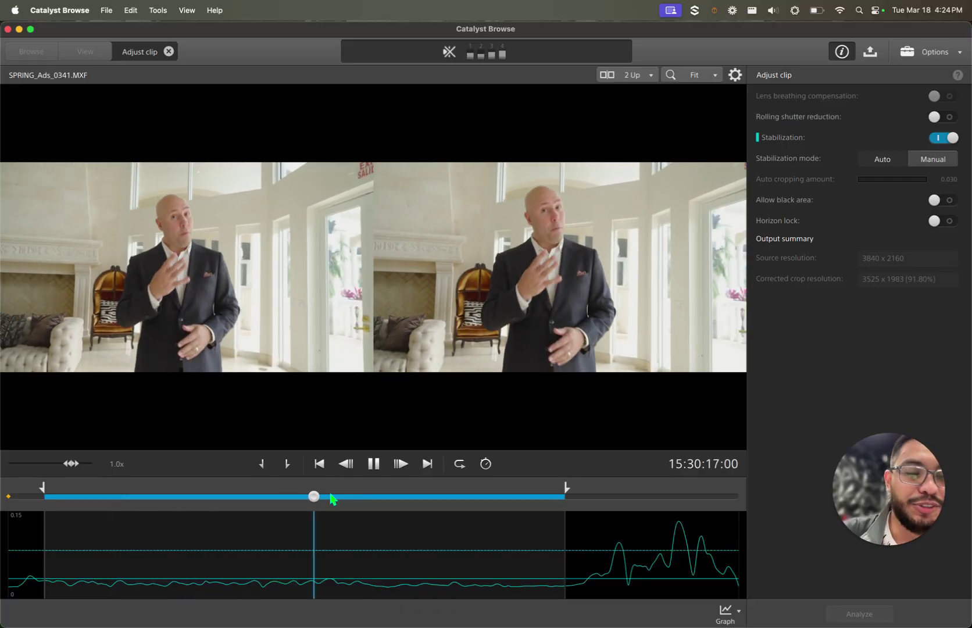
click(895, 545)
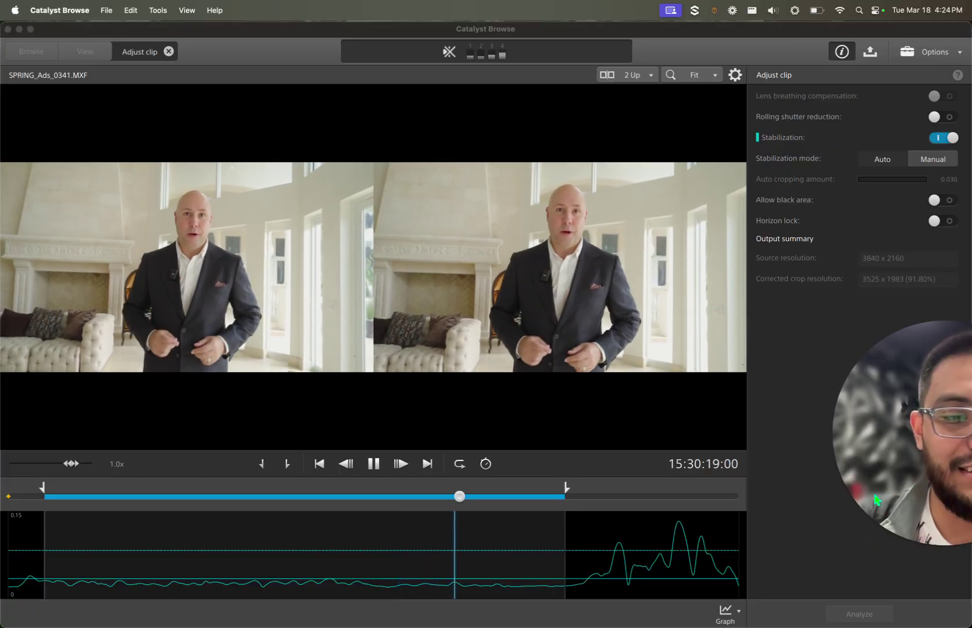
drag(843, 442, 464, 425)
key(space)
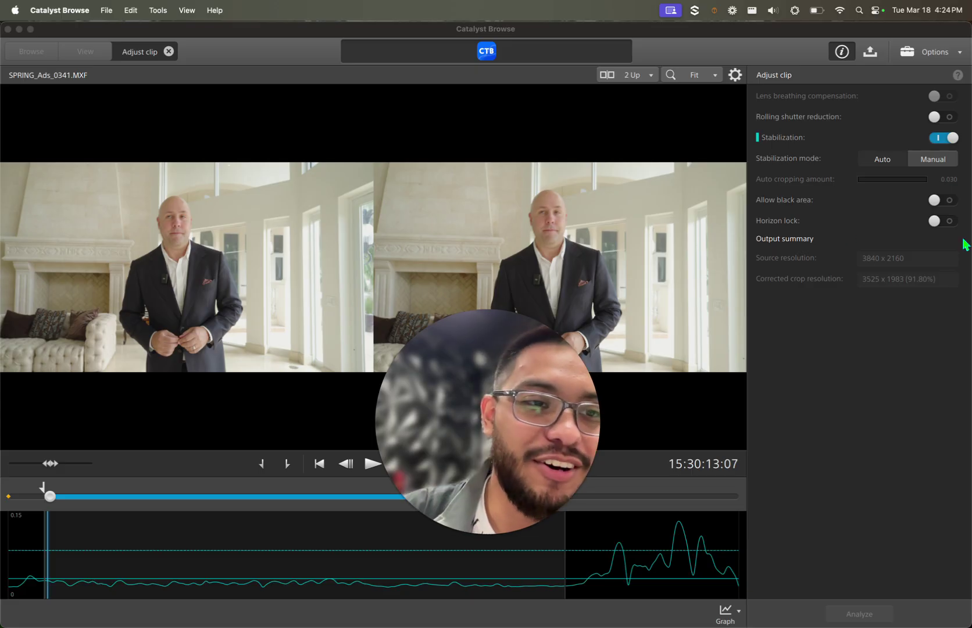
- Open the Export panel and check the destination folder chooser without changing it
click(895, 397)
click(872, 53)
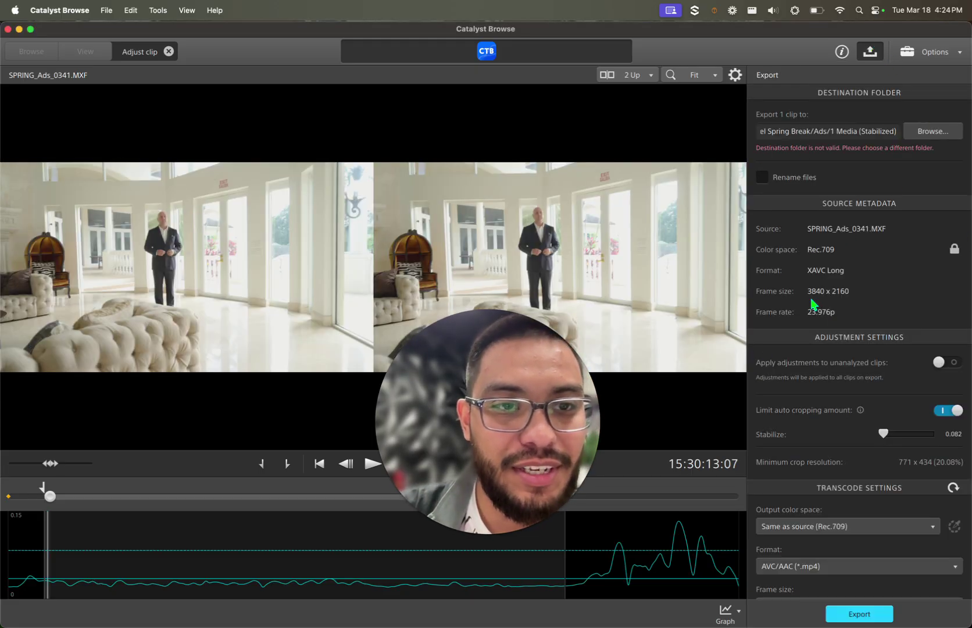
click(935, 132)
click(776, 551)
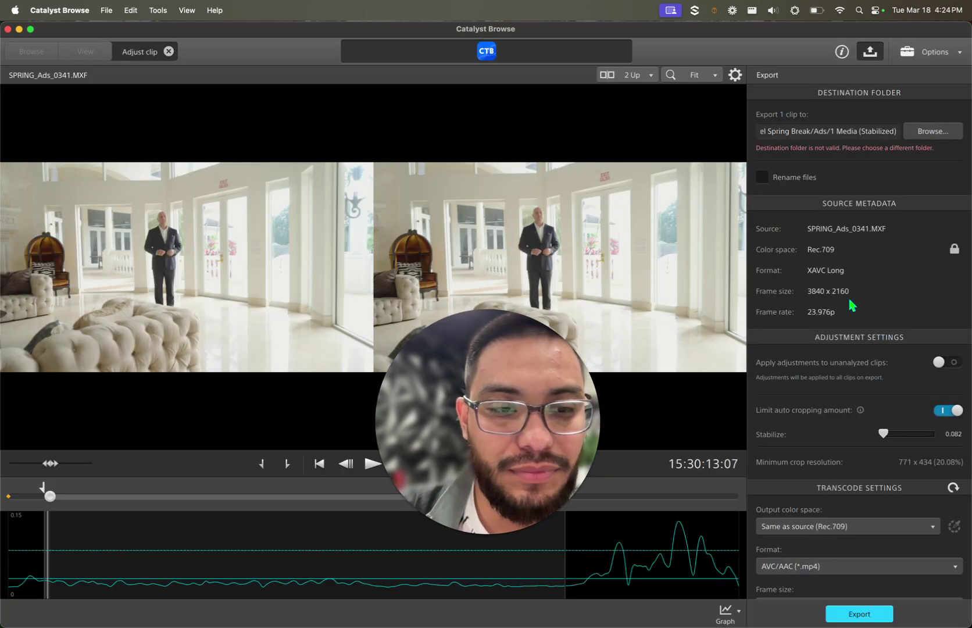
- Review the Transcode Settings: AVC/AAC (*.mp4), 3840 x 2160, 23.976p, stabilize 0.082
scroll(852, 306, down, 8)
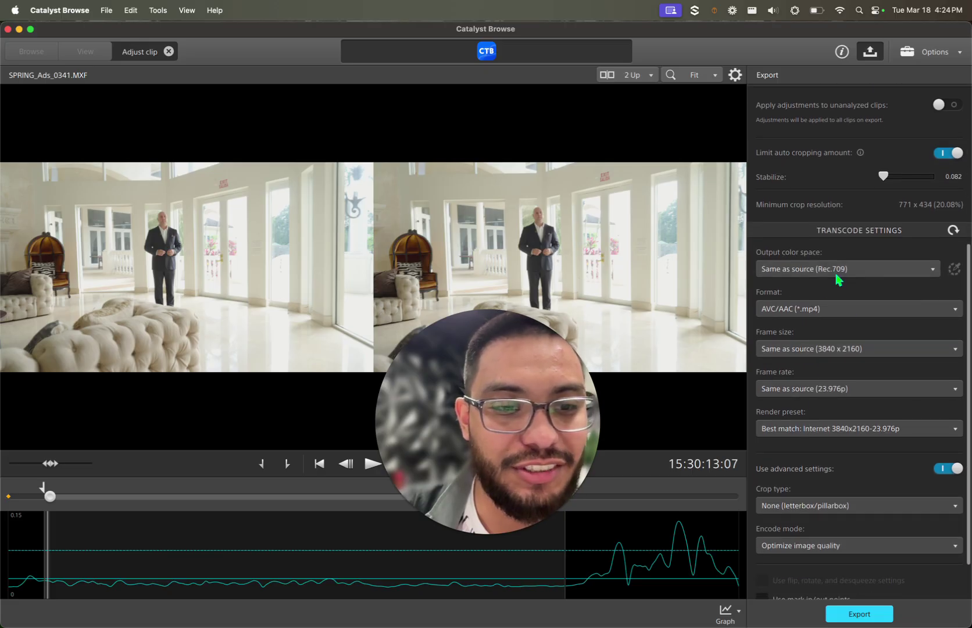
scroll(842, 494, down, 1)
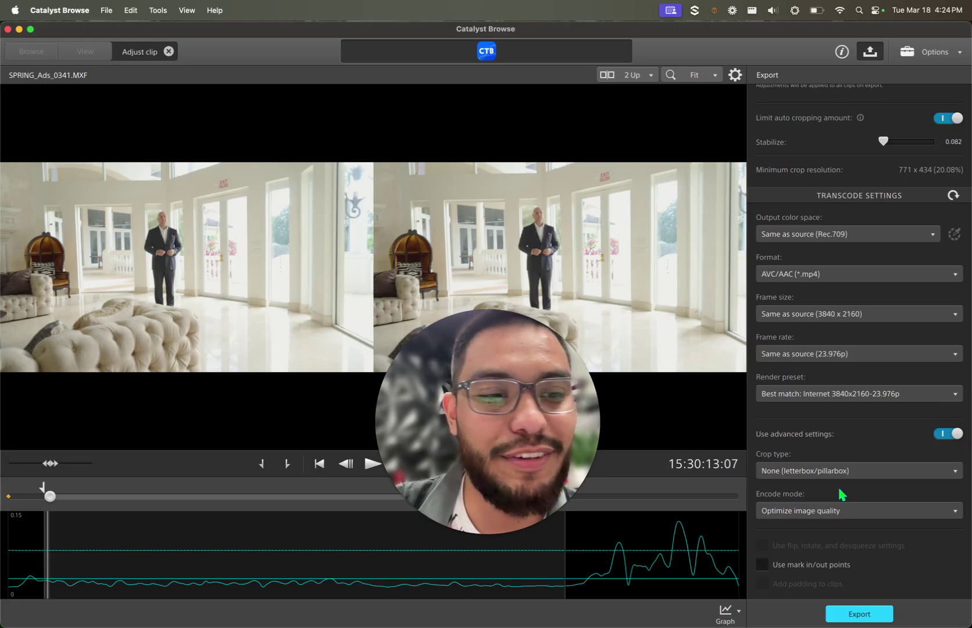
scroll(840, 494, down, 1)
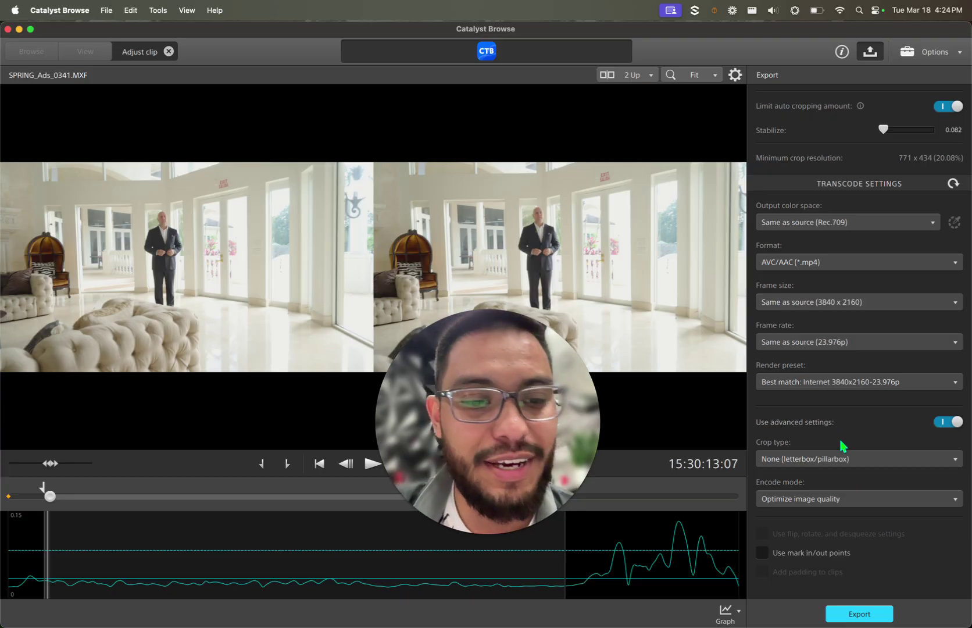
scroll(840, 444, down, 1)
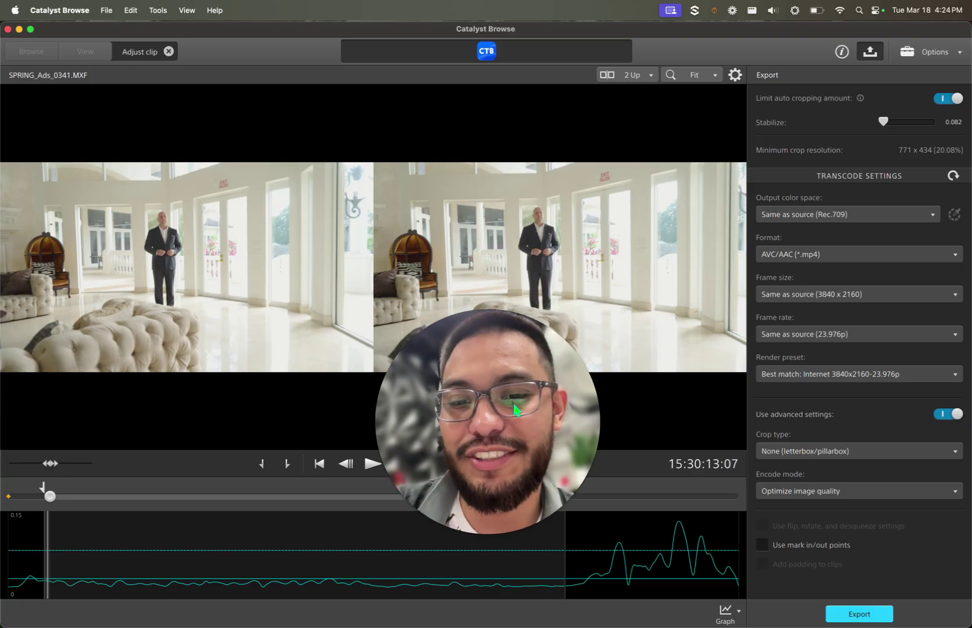
mouse_move(468, 532)
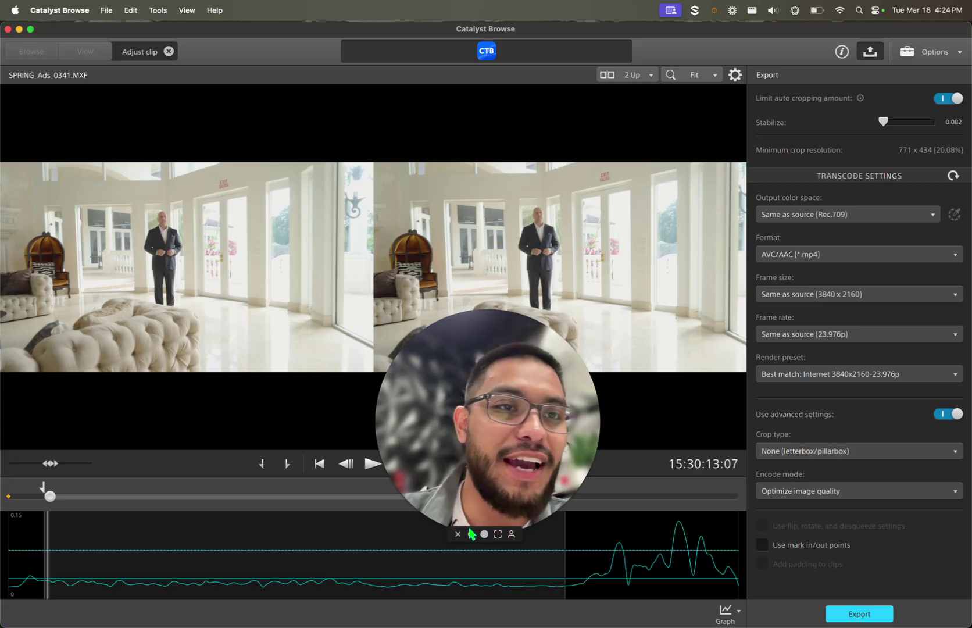